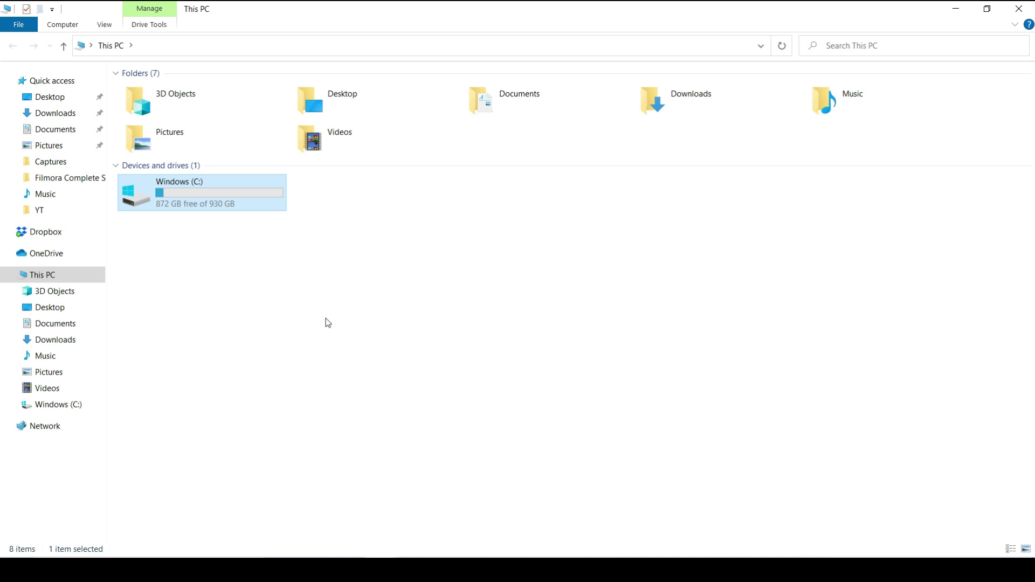
# - Open Windows (C:) Properties to confirm 872 GB free of 930 GB
pyautogui.click(196, 235)
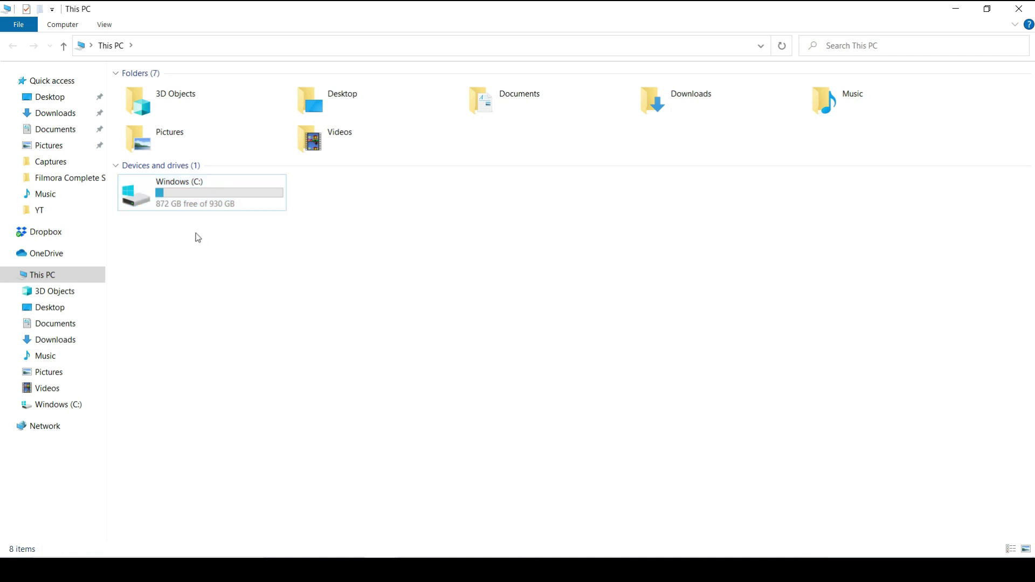
pyautogui.click(214, 202)
pyautogui.rightClick(214, 202)
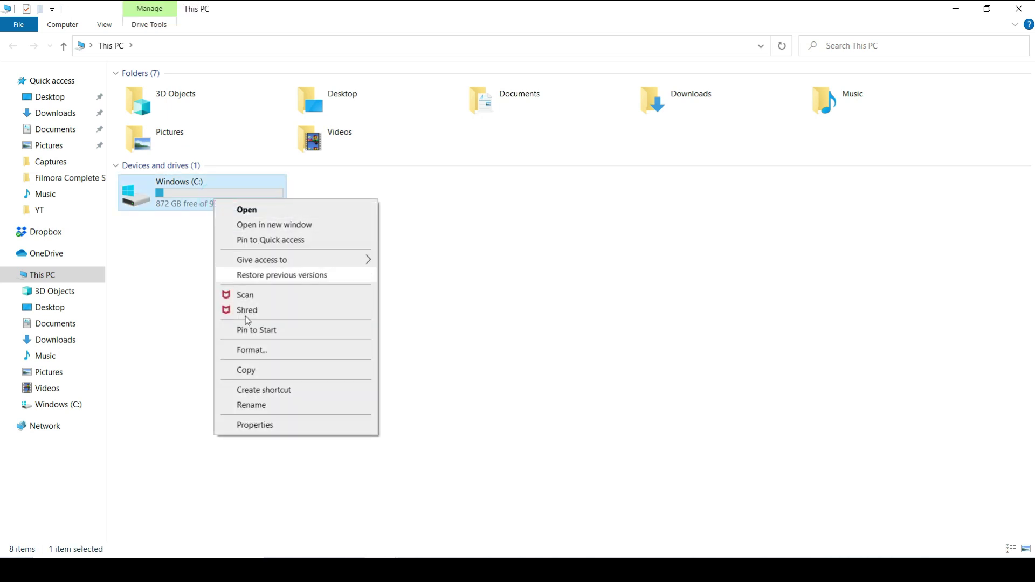
pyautogui.click(266, 427)
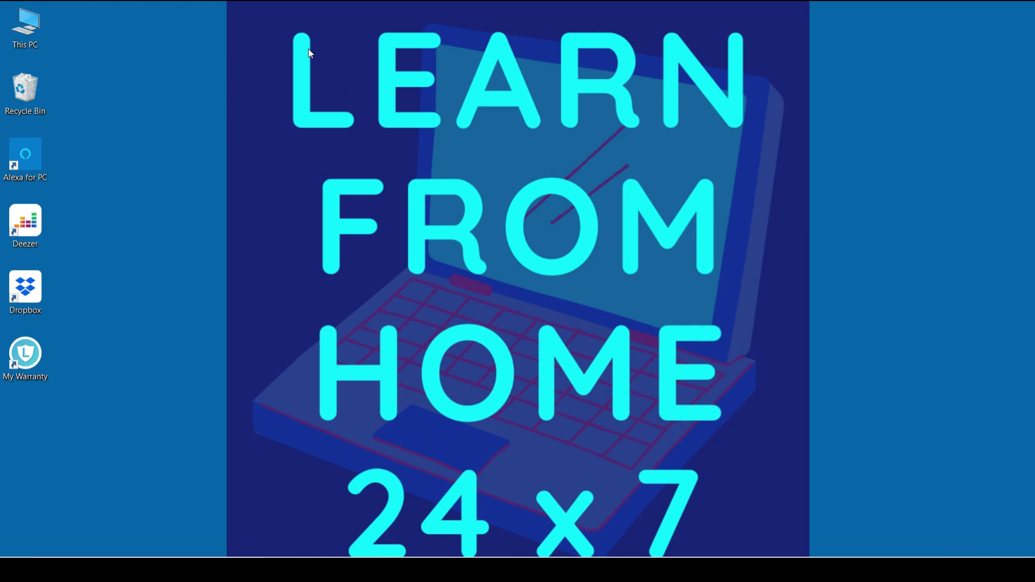
# - Open Computer Management from This PC, maximized, with Disk Management showing Disk 0's partitions
pyautogui.click(25, 32)
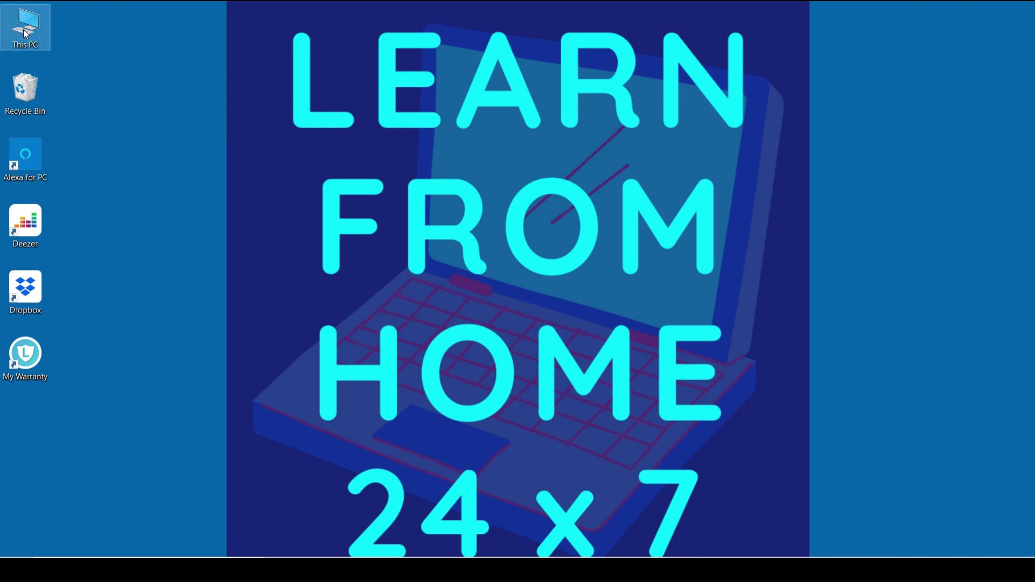
pyautogui.rightClick(23, 29)
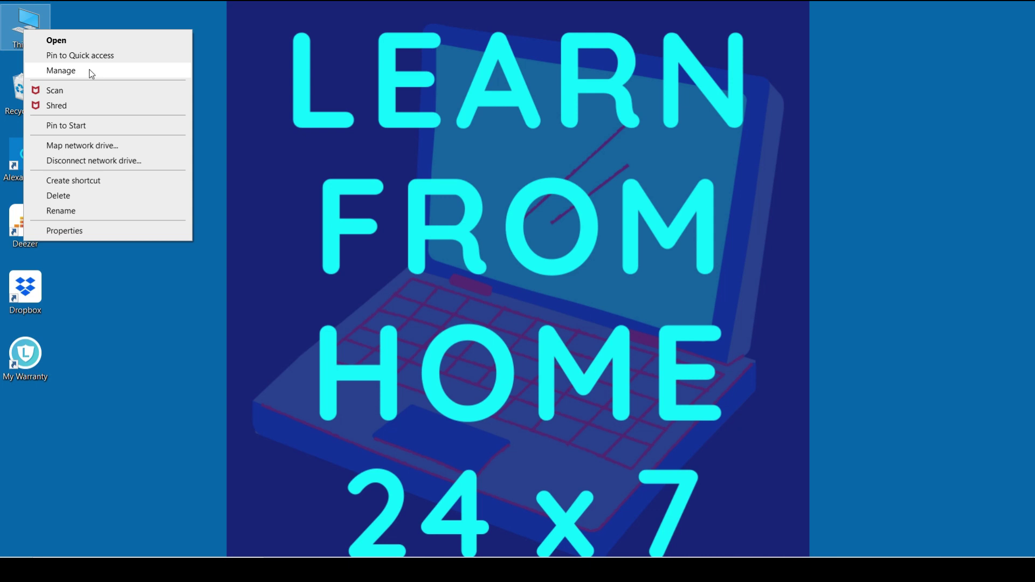
pyautogui.click(61, 70)
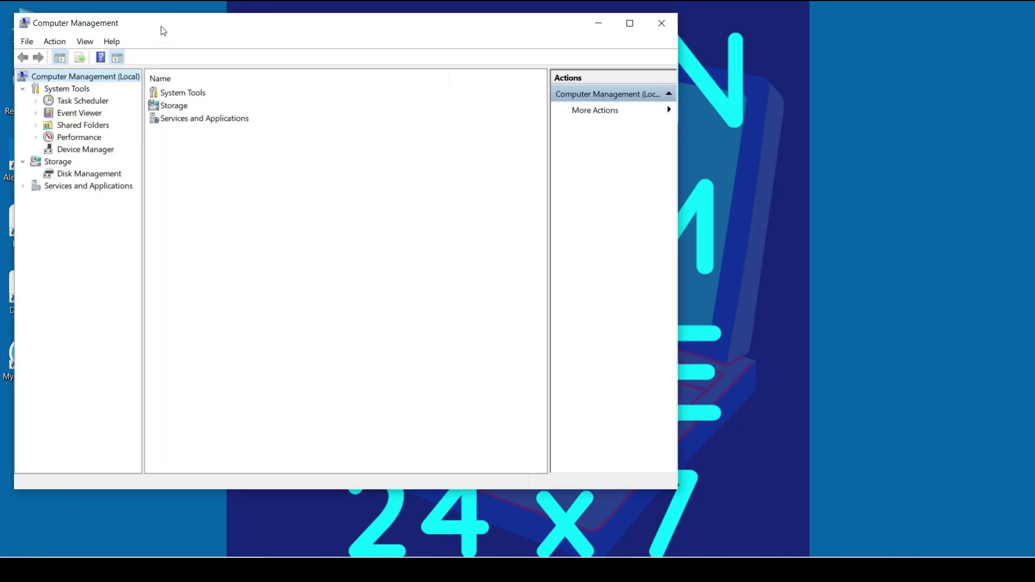
pyautogui.doubleClick(161, 30)
pyautogui.click(45, 148)
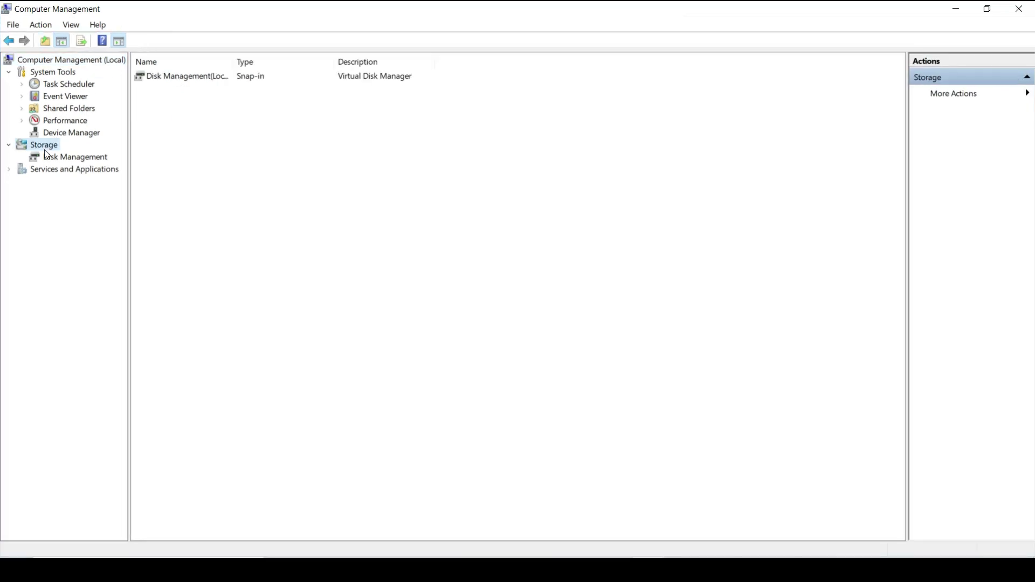
pyautogui.click(89, 160)
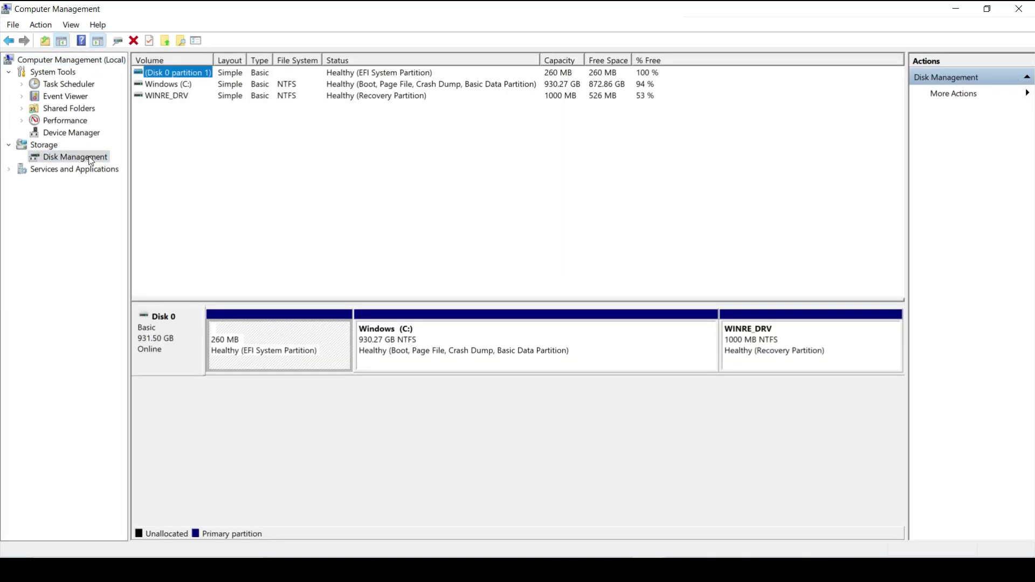
# - Close Computer Management and relaunch File Explorer on This PC
pyautogui.click(955, 8)
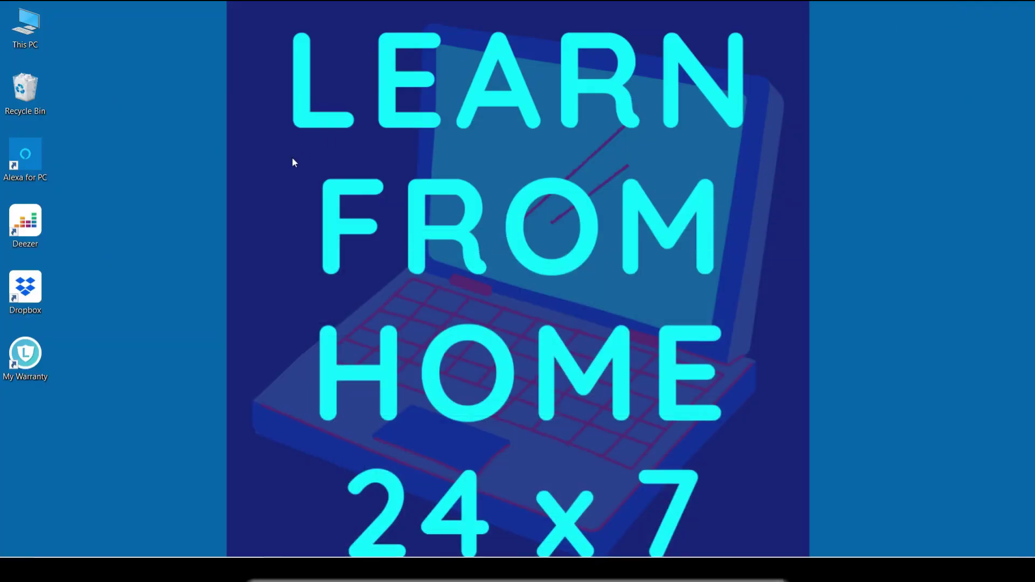
pyautogui.press('super')
pyautogui.write('file')
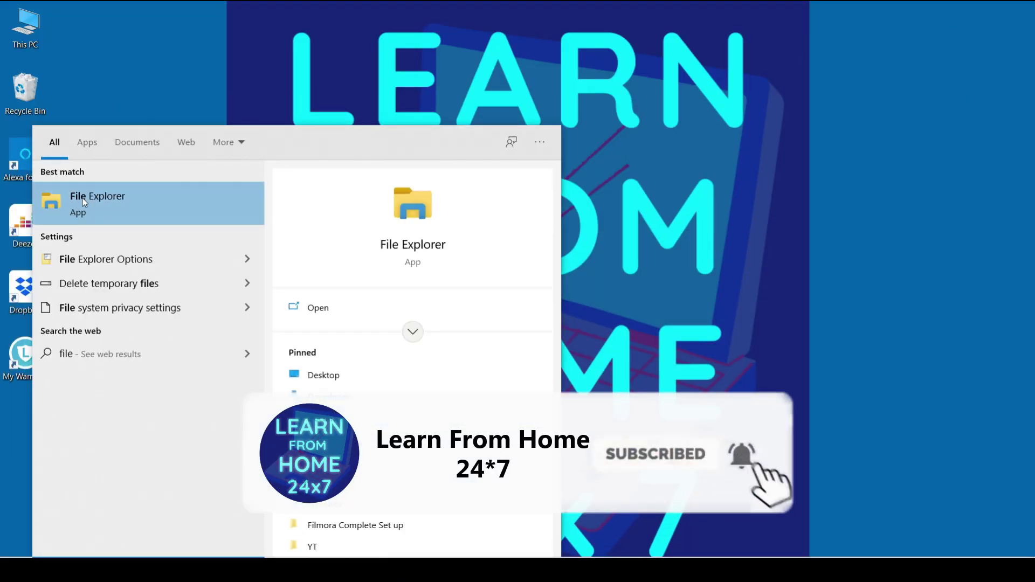
pyautogui.click(81, 197)
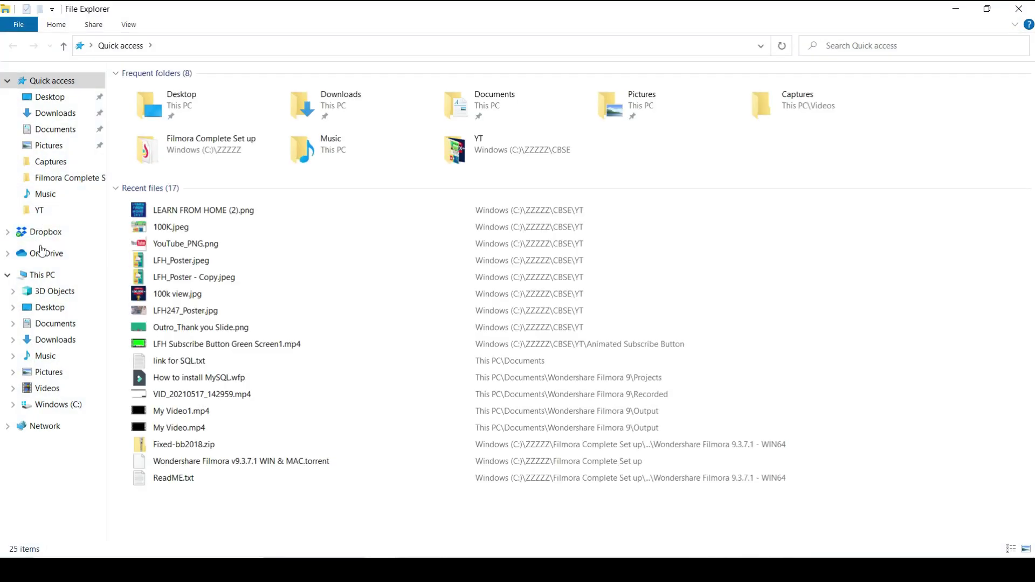
pyautogui.click(36, 282)
# - Reopen Computer Management from This PC, maximized, on Disk Management
pyautogui.rightClick(37, 282)
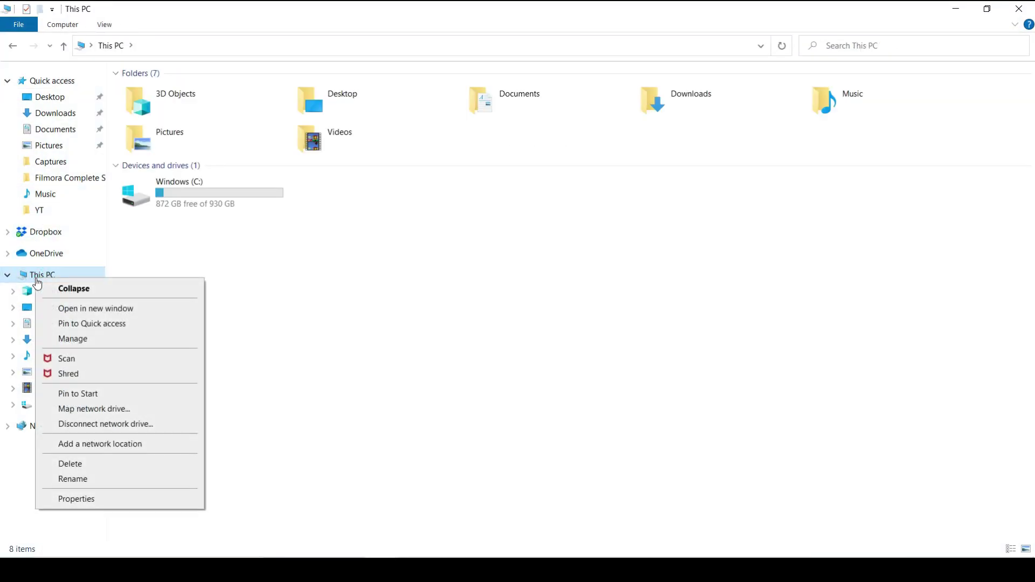
pyautogui.click(81, 340)
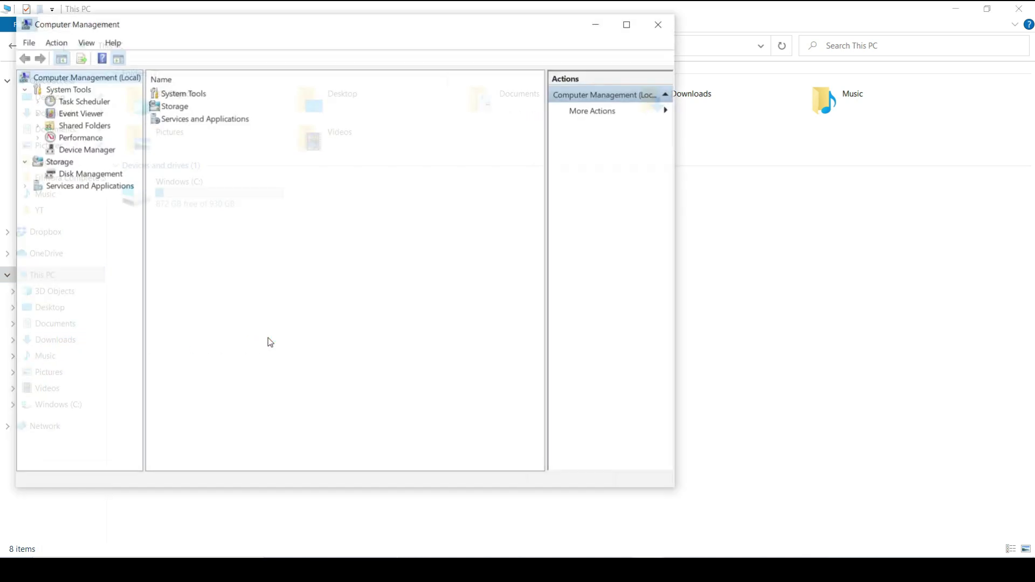
pyautogui.doubleClick(476, 28)
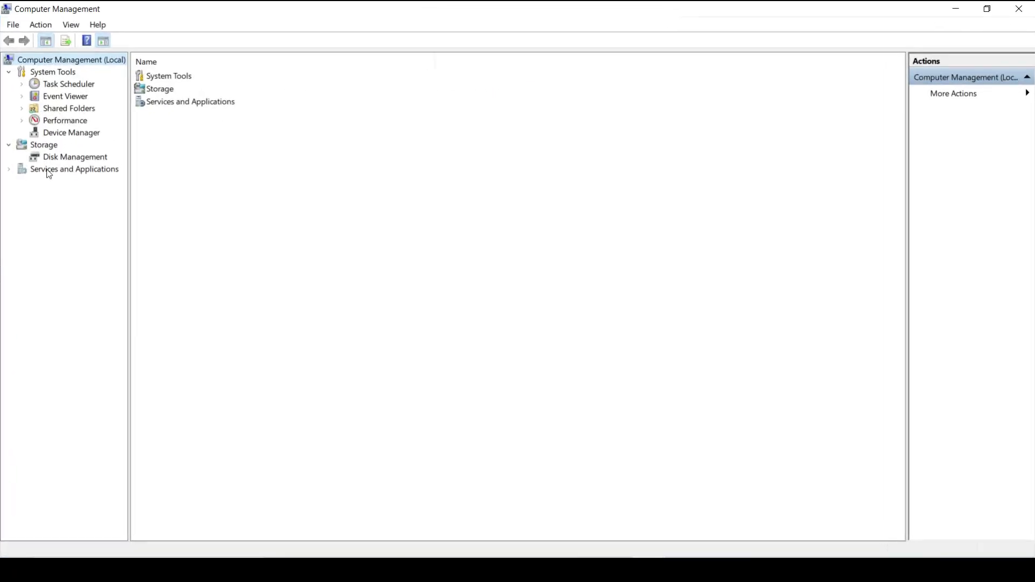
pyautogui.click(44, 145)
pyautogui.click(68, 158)
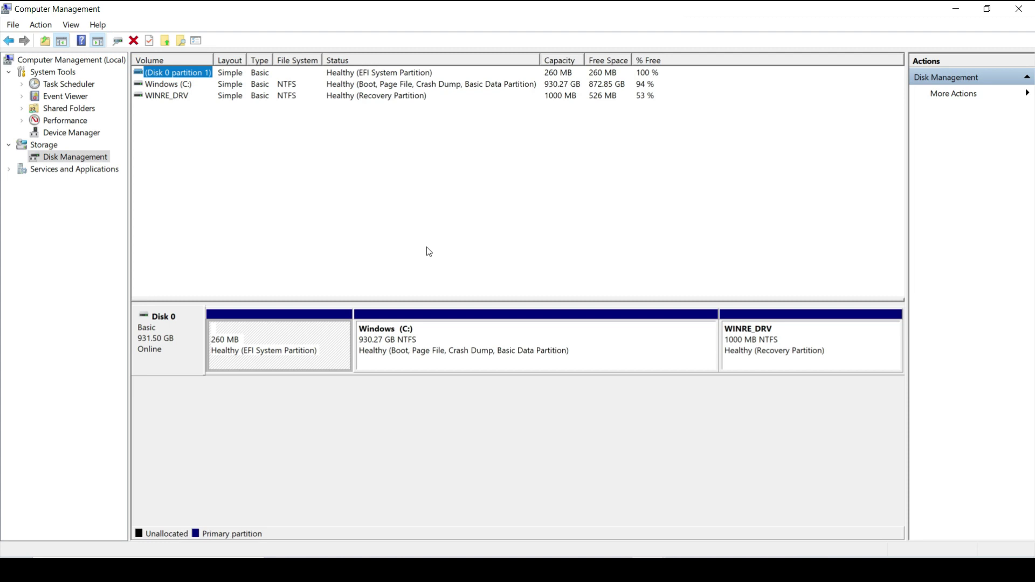
# - Select the Windows (C:) partition in the disk map and bring up its context menu
pyautogui.click(440, 348)
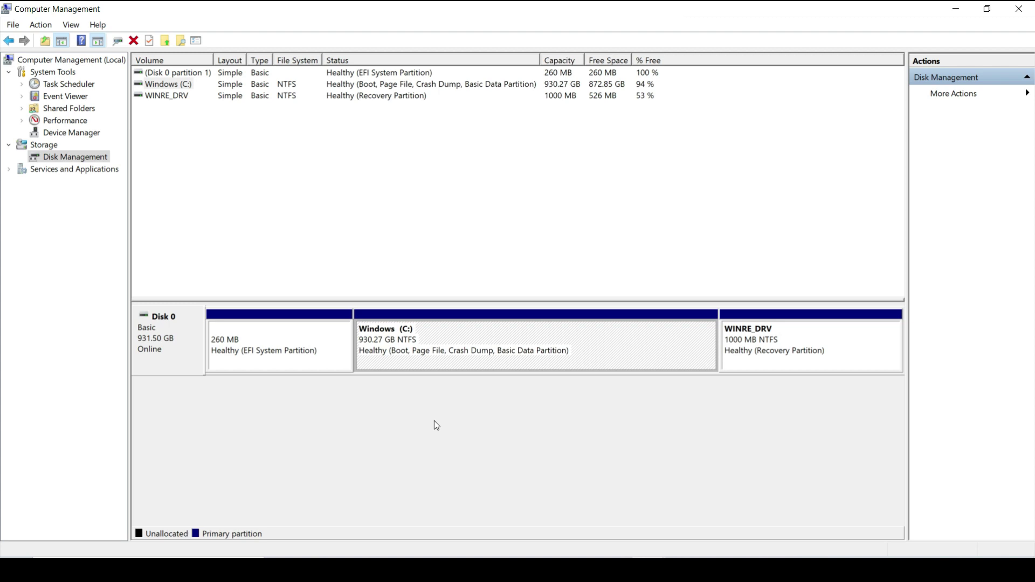
pyautogui.rightClick(435, 353)
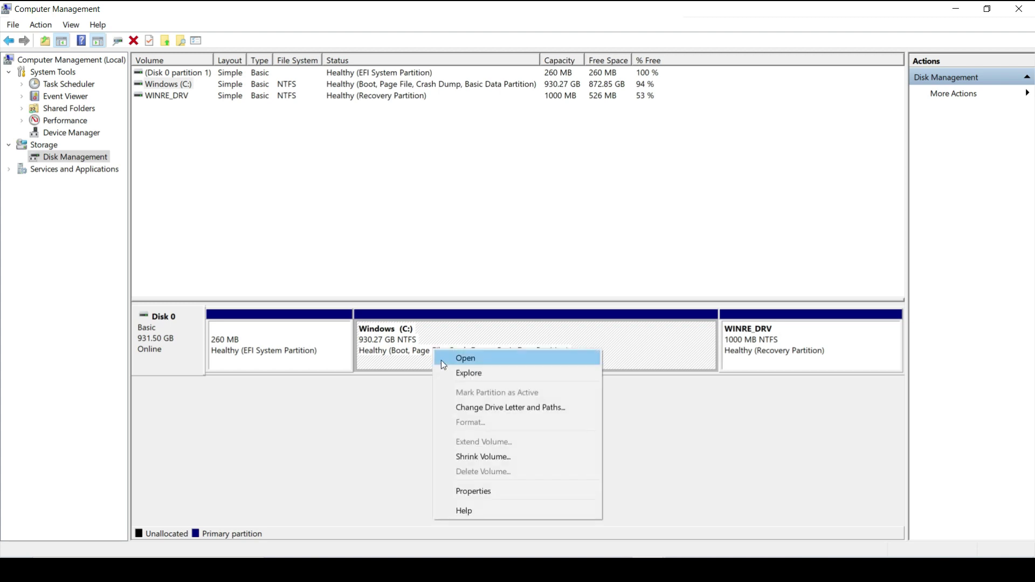
# - Shrink Windows (C:) by 747520 MB, leaving it at 200.27 GB
pyautogui.click(477, 457)
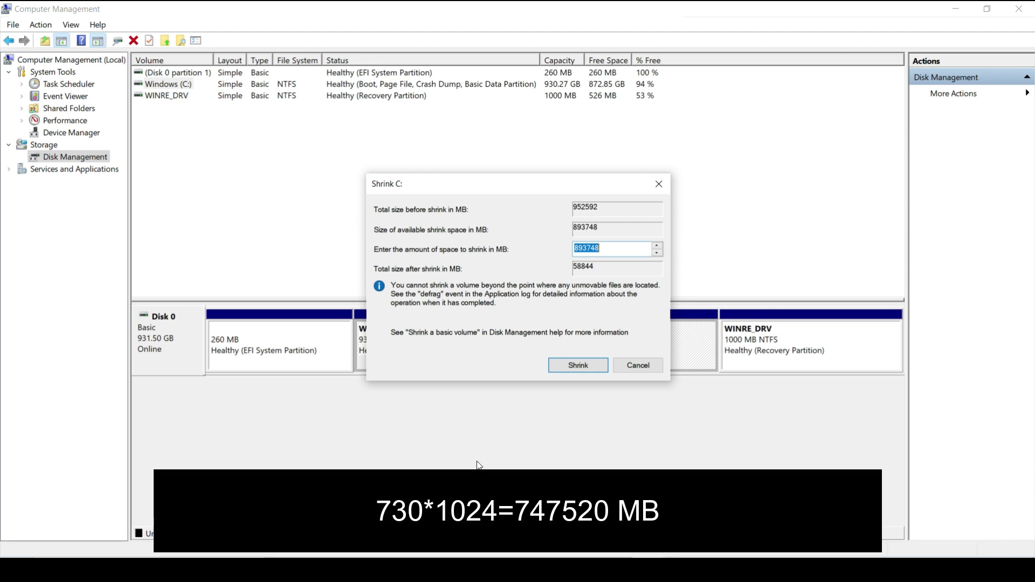
pyautogui.write('74752')
pyautogui.write('0')
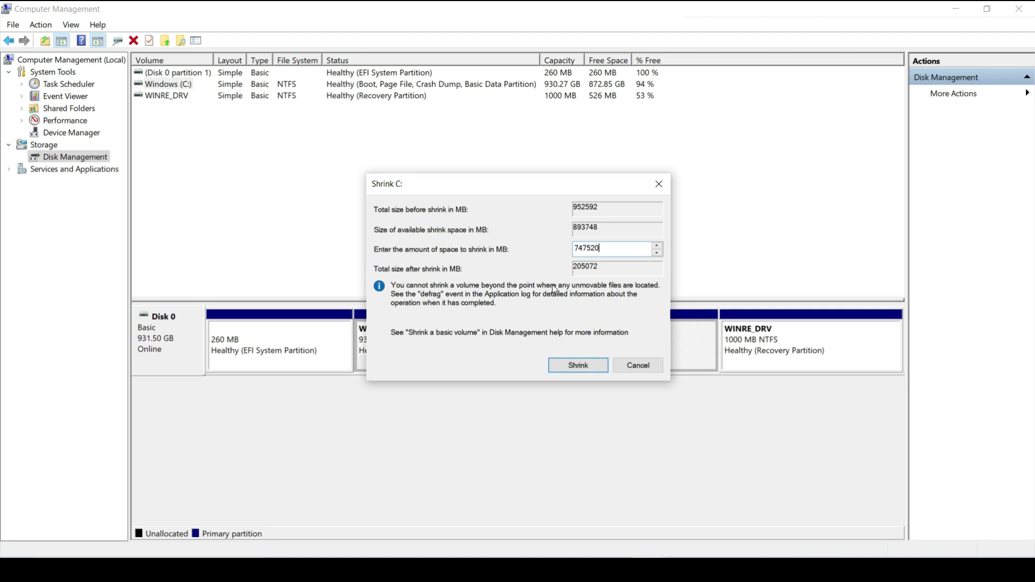
pyautogui.click(600, 372)
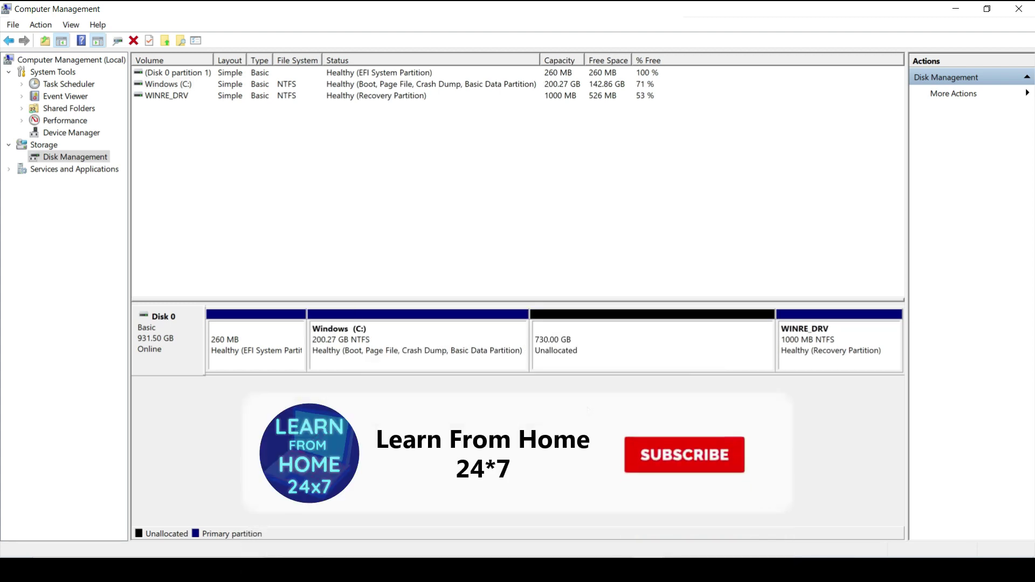
# - Start a New Simple Volume on the 730 GB unallocated space
pyautogui.click(596, 354)
pyautogui.click(444, 365)
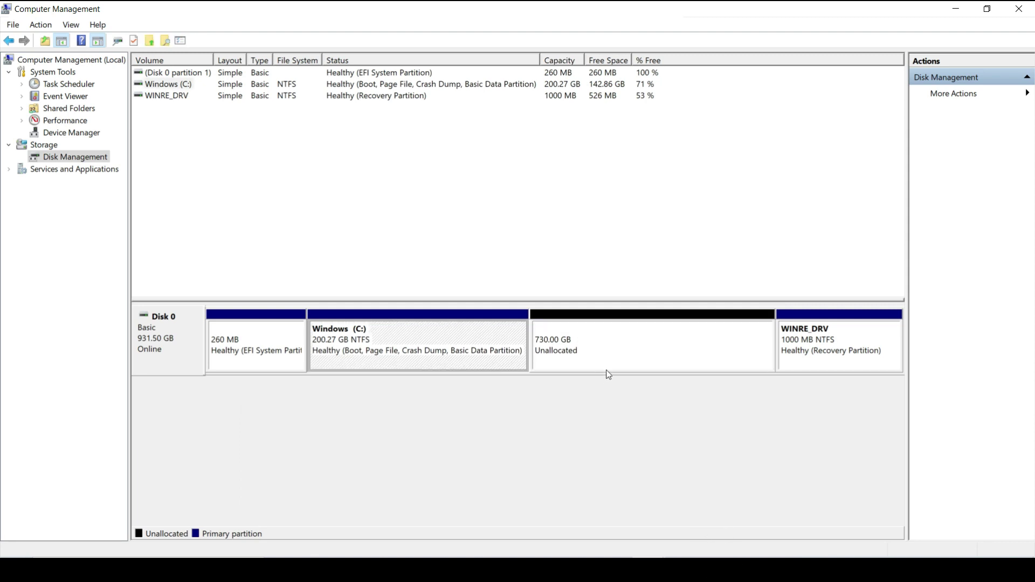
pyautogui.click(608, 364)
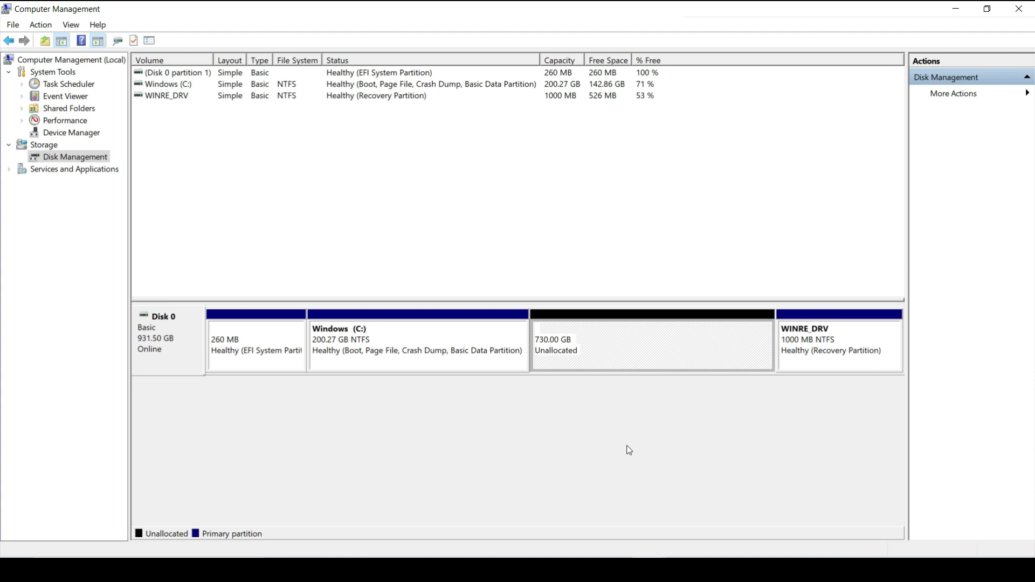
pyautogui.rightClick(630, 350)
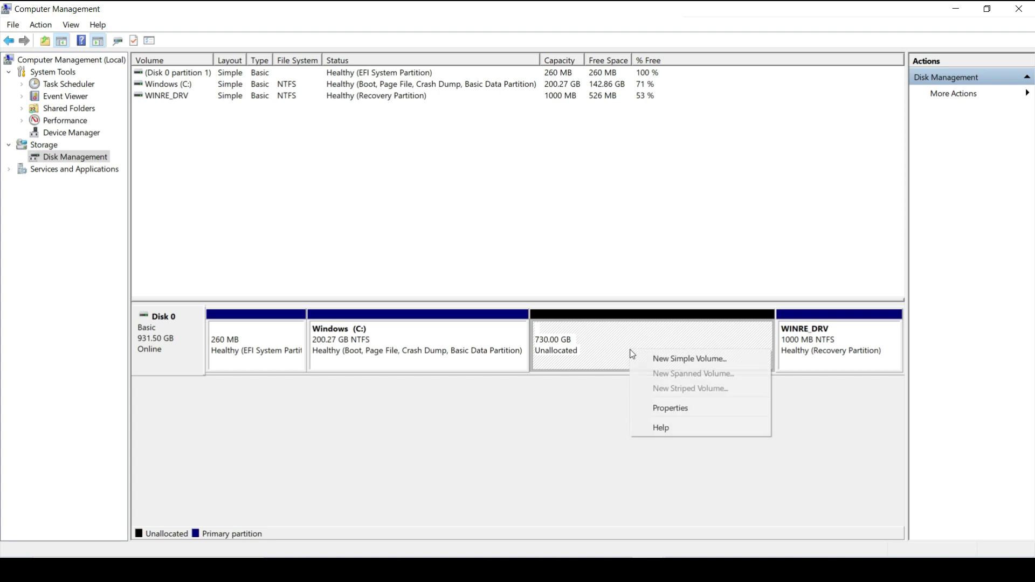
pyautogui.click(673, 359)
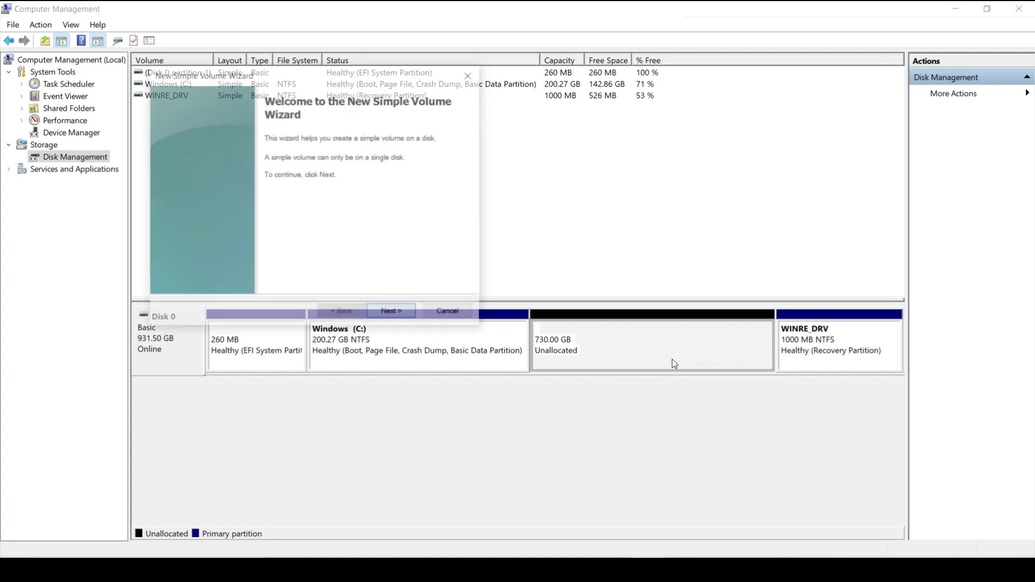
# - Set the new volume size to 235520 MB and keep drive letter D
pyautogui.click(408, 316)
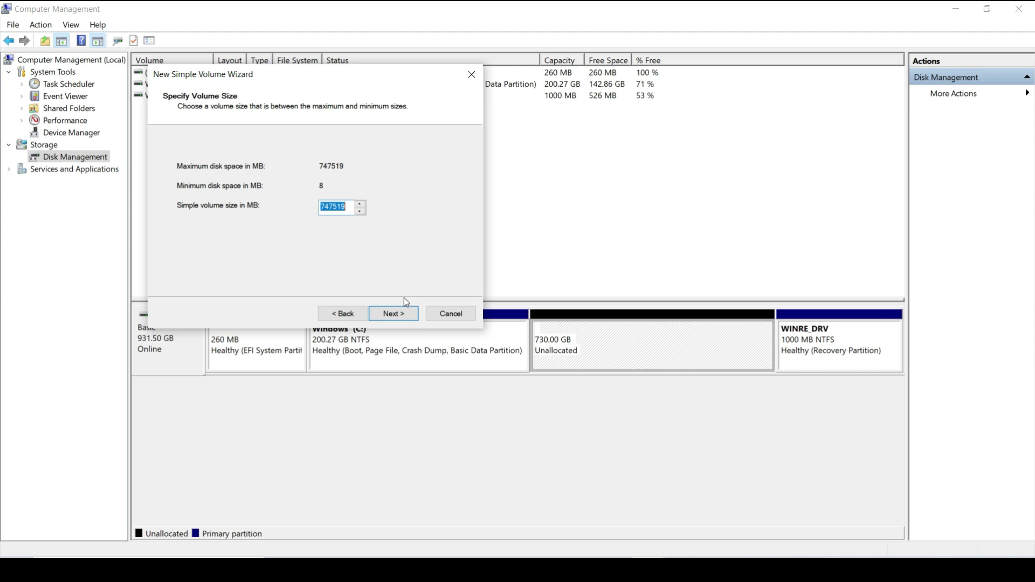
pyautogui.write('235')
pyautogui.write('520')
pyautogui.click(396, 315)
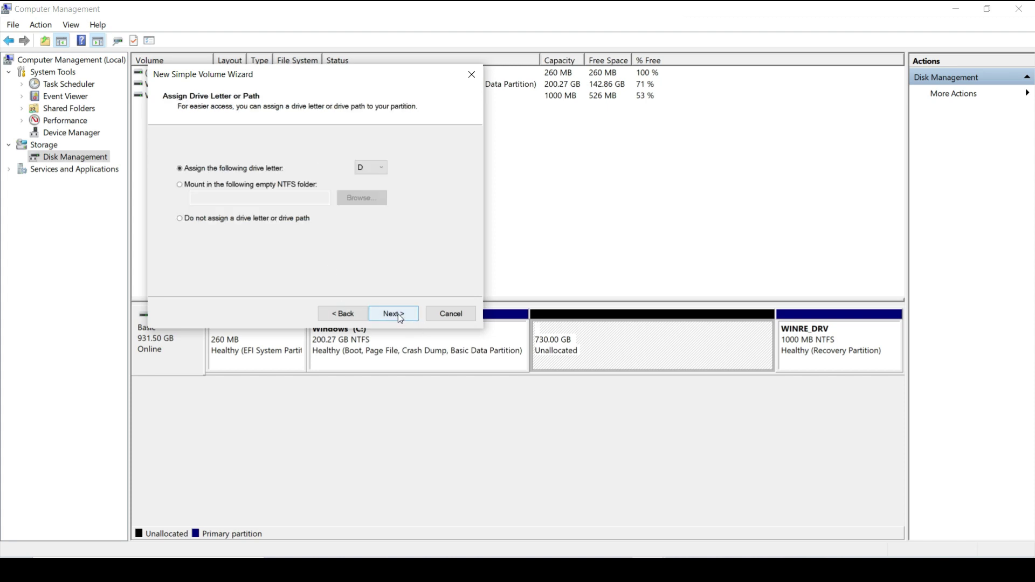
pyautogui.click(380, 167)
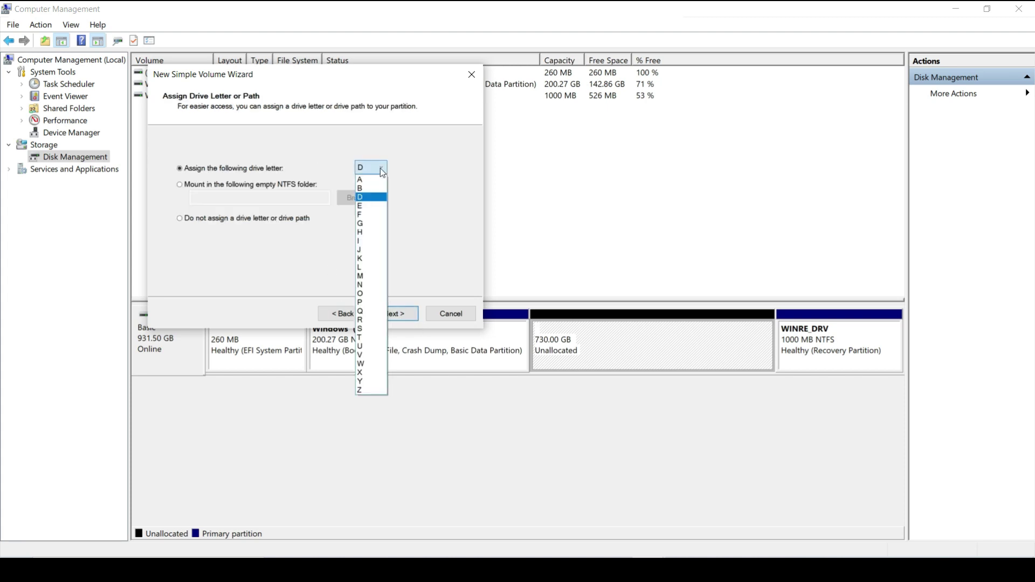
pyautogui.click(381, 172)
pyautogui.click(395, 313)
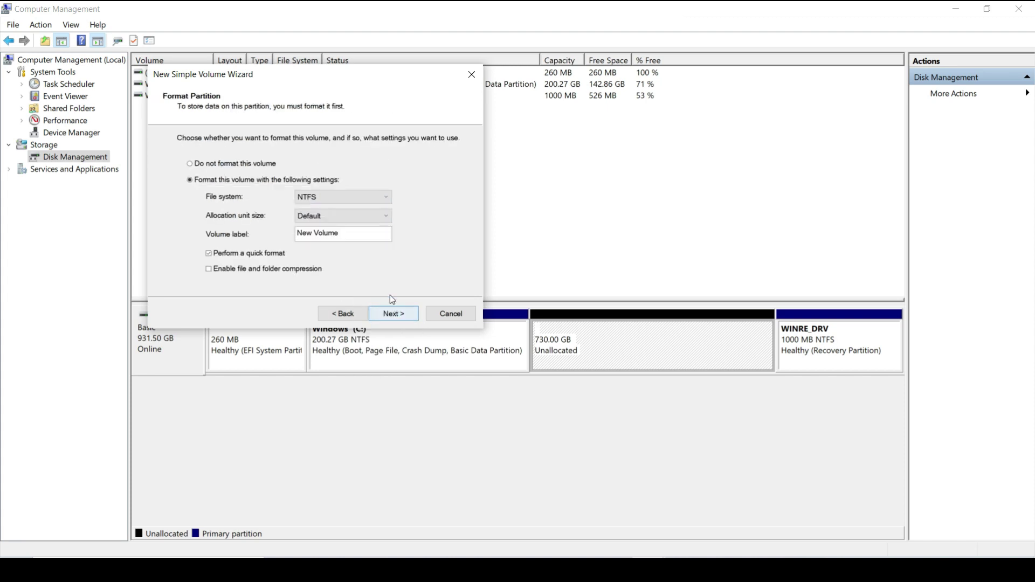
# - Label the volume Personal, finish the wizard, and open File Explorer
pyautogui.click(365, 232)
pyautogui.hotkey('ctrl', 'a')
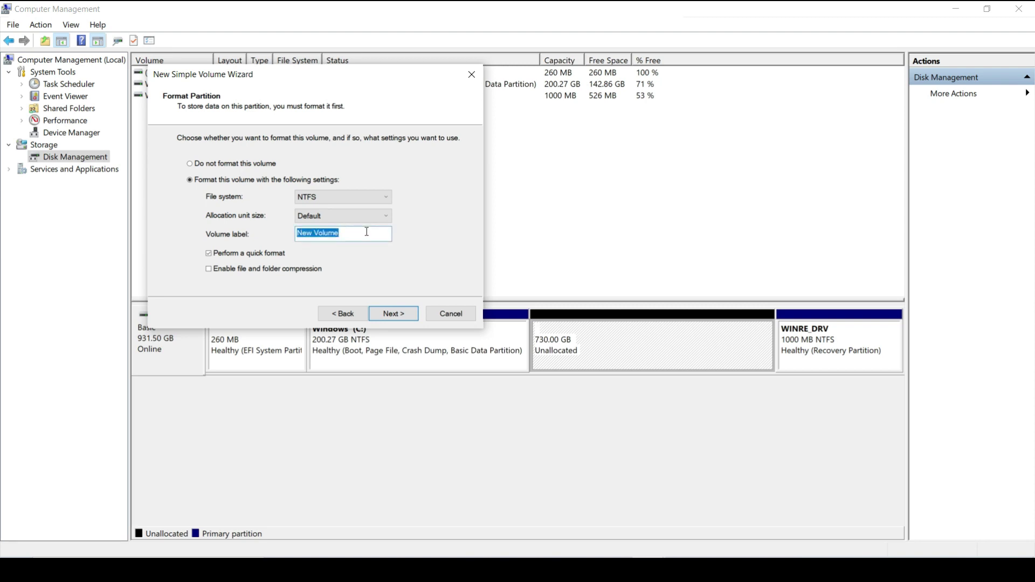
pyautogui.write('Personal')
pyautogui.click(392, 314)
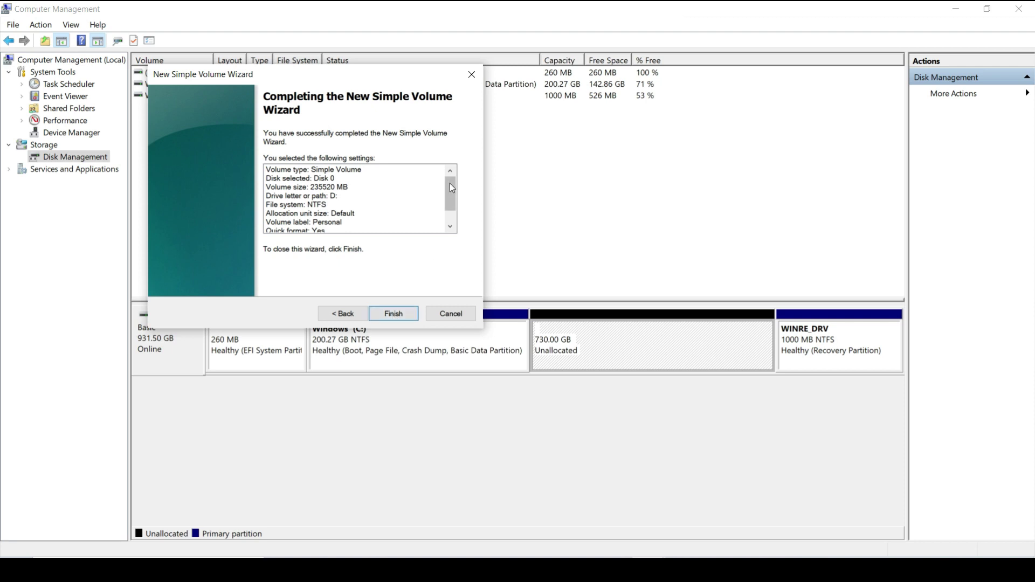
pyautogui.moveTo(450, 183); pyautogui.dragTo(450, 210)
pyautogui.scroll(2, 415, 229)
pyautogui.click(394, 314)
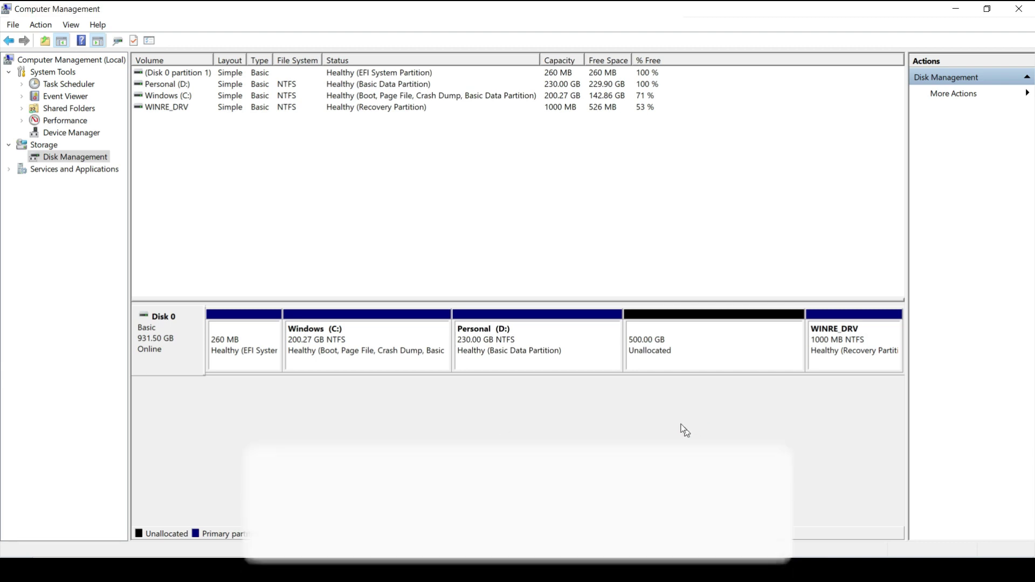
pyautogui.click(678, 356)
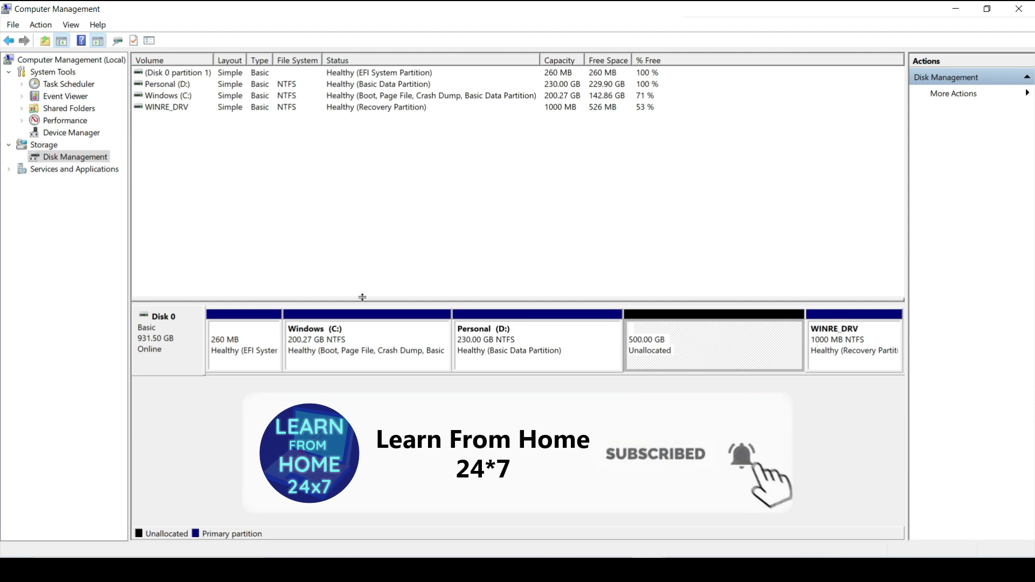
pyautogui.press('super+e')
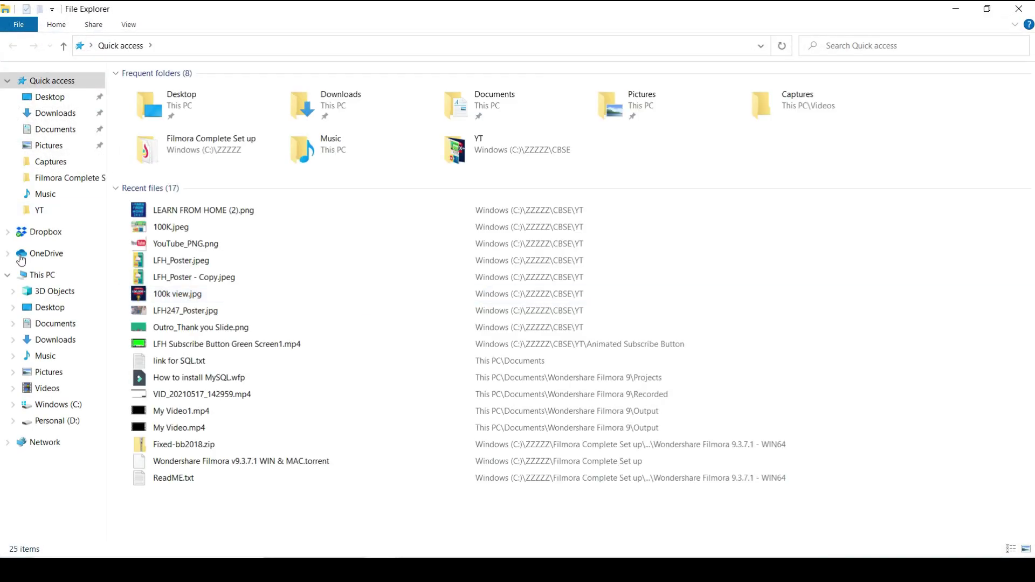
# - Check that This PC lists Personal (D:) with 229 GB free, then minimize Explorer
pyautogui.click(42, 275)
pyautogui.click(389, 316)
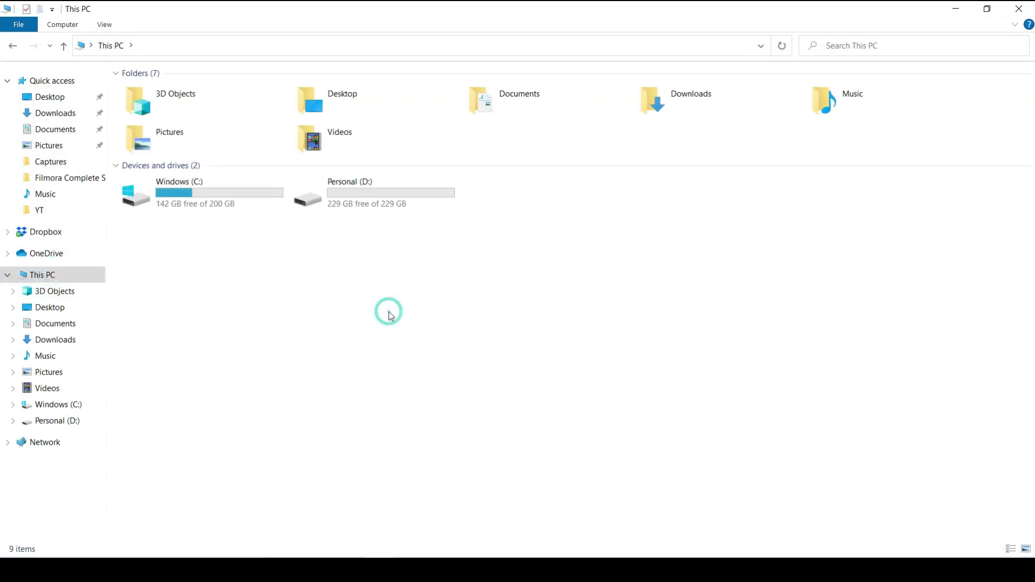
pyautogui.click(388, 199)
pyautogui.click(413, 261)
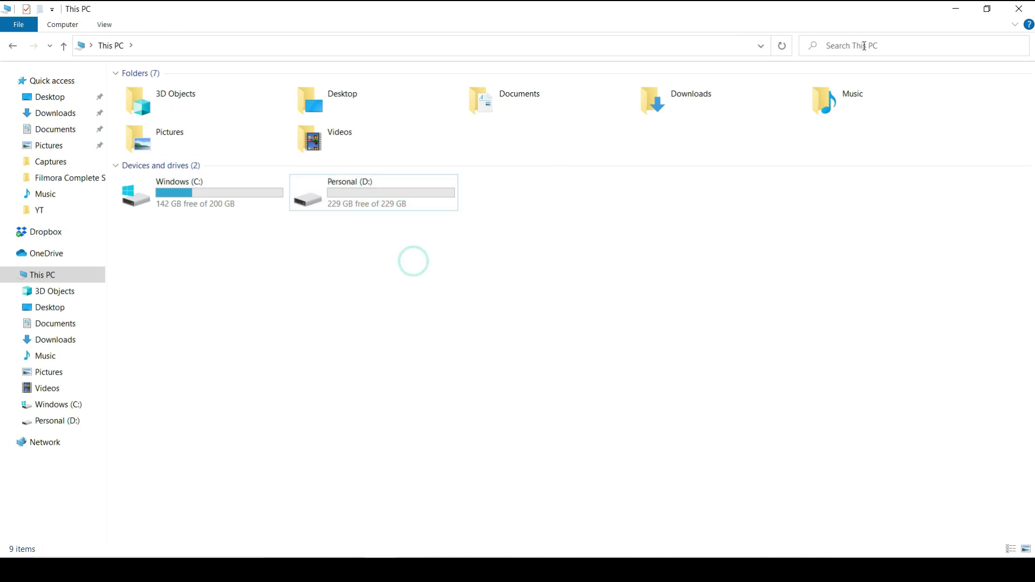
pyautogui.click(955, 9)
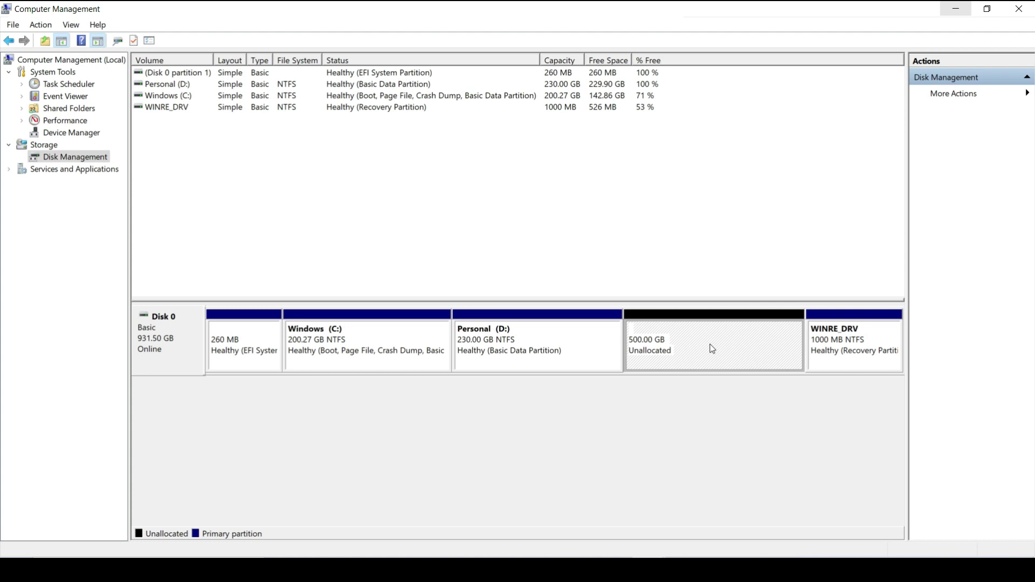
# - Create the 500 GB New Volume (E:) using the full 511999 MB and default formatting
pyautogui.rightClick(712, 348)
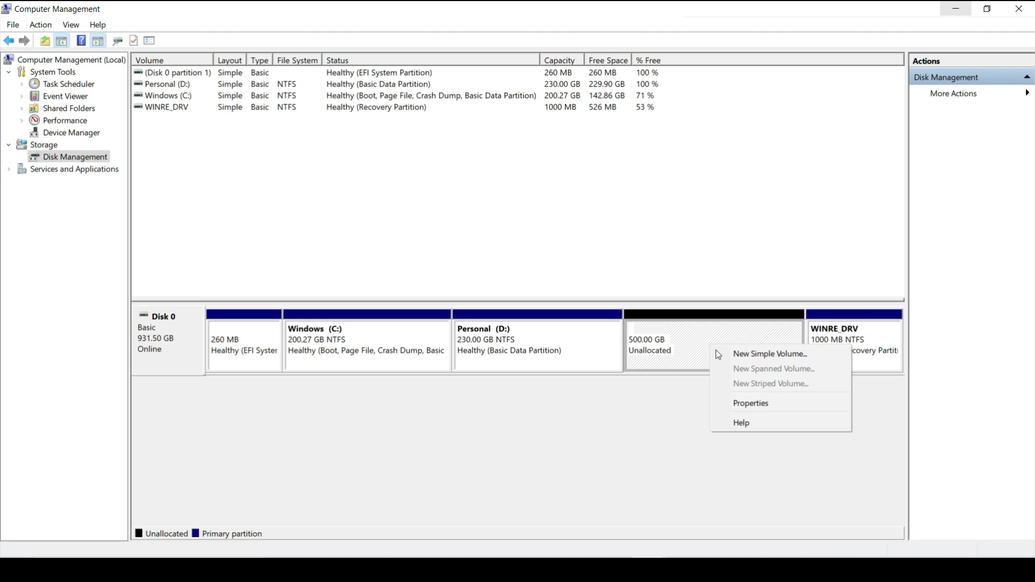
pyautogui.click(736, 354)
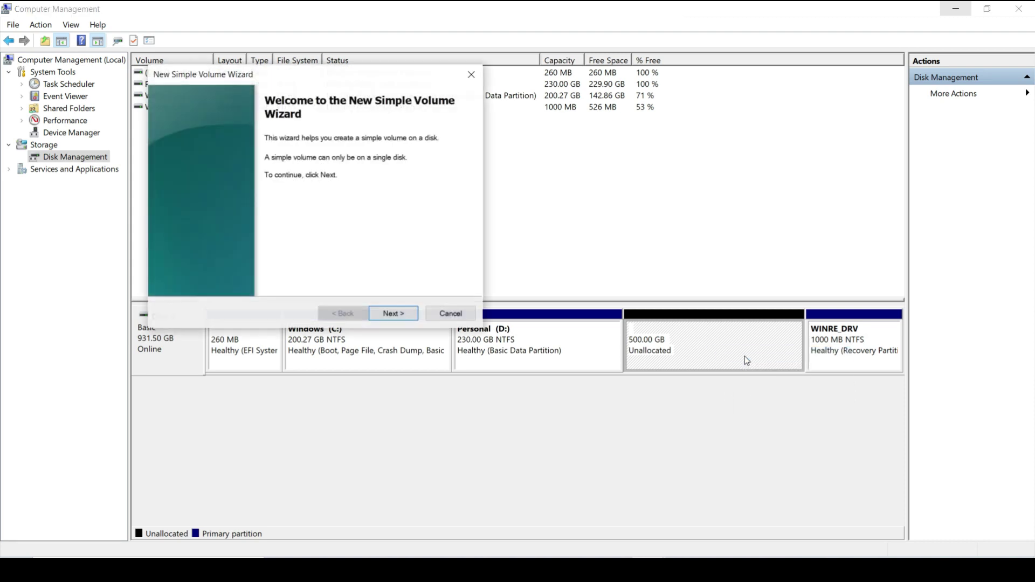
pyautogui.click(399, 317)
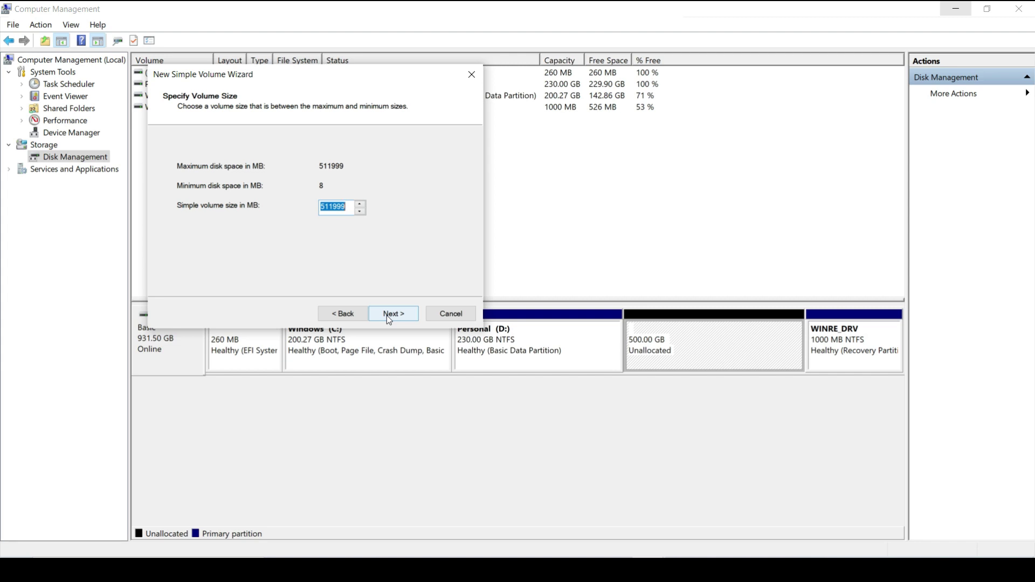
pyautogui.click(388, 317)
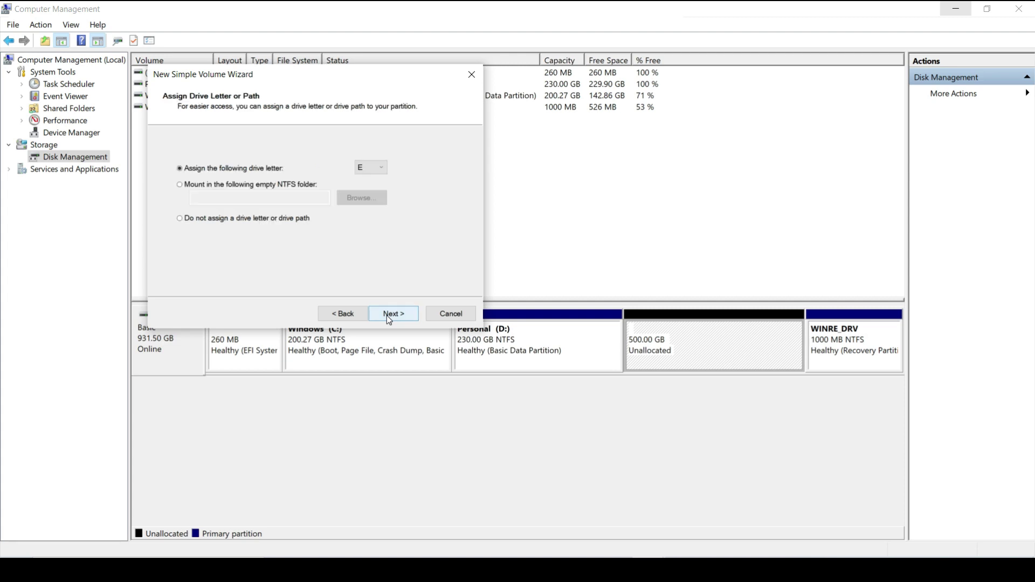
pyautogui.click(375, 168)
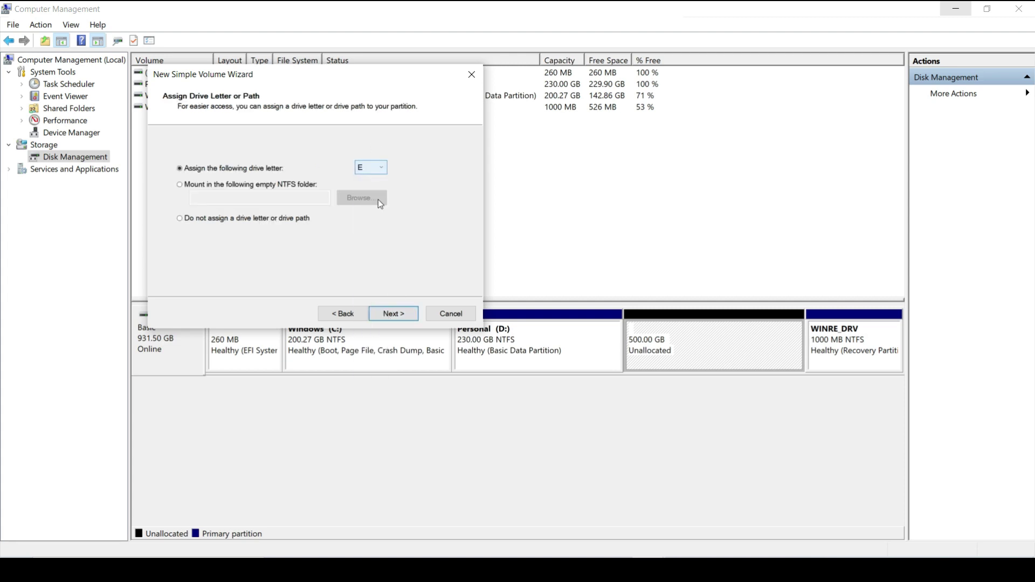
pyautogui.click(378, 200)
pyautogui.click(394, 314)
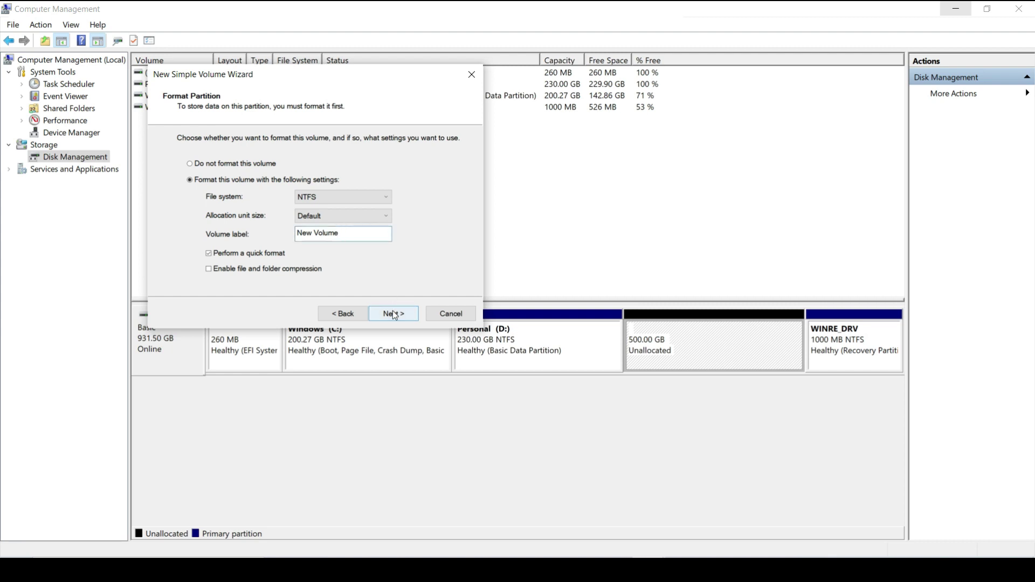
pyautogui.click(394, 315)
pyautogui.click(392, 312)
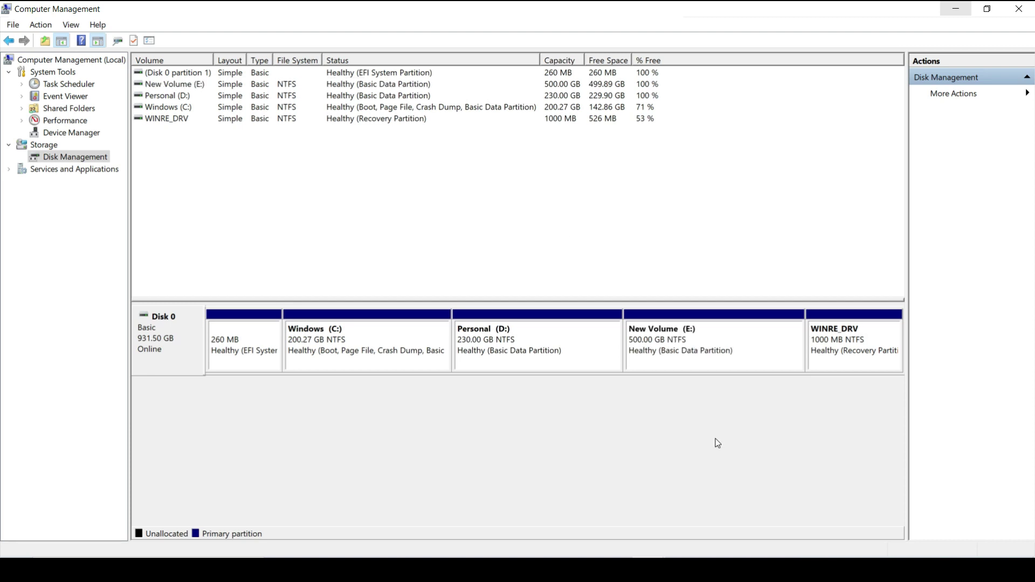
pyautogui.click(711, 364)
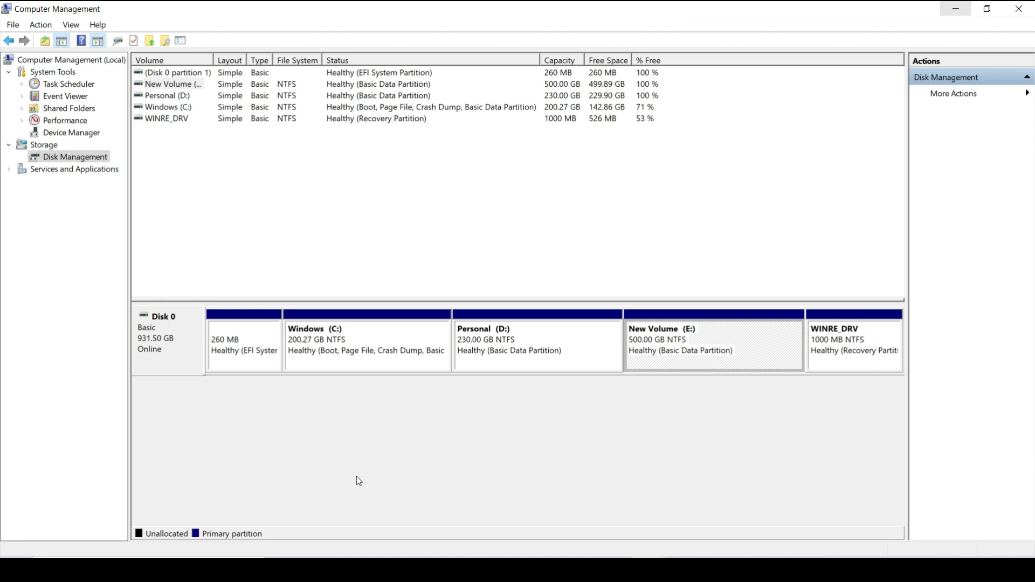
pyautogui.click(955, 9)
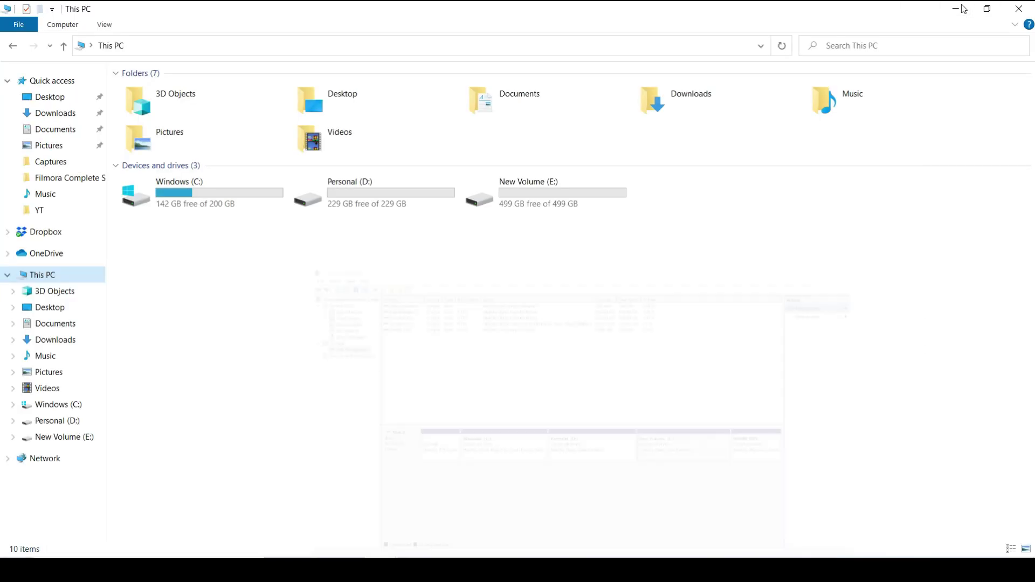
pyautogui.doubleClick(497, 19)
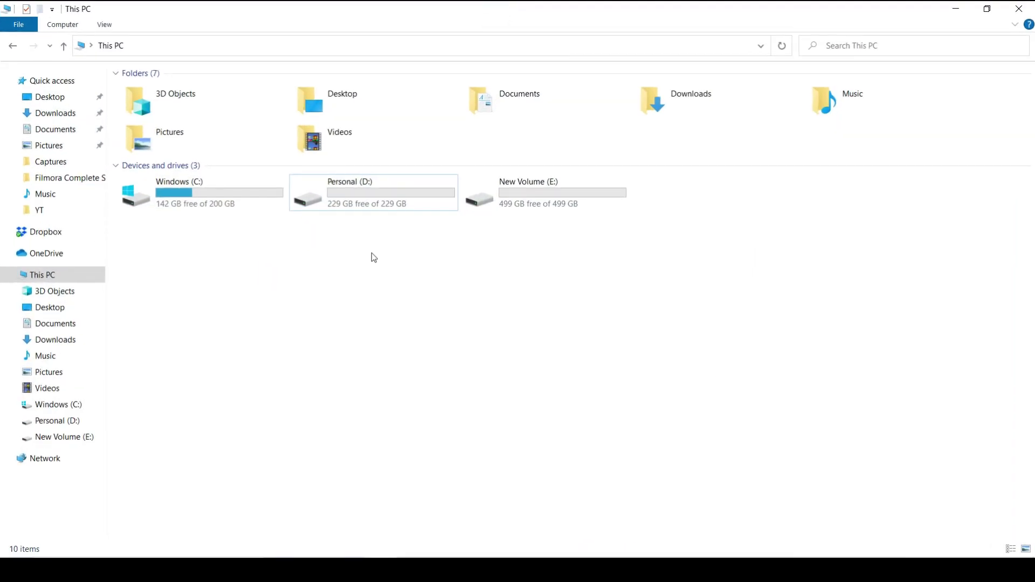
pyautogui.click(366, 203)
pyautogui.click(526, 202)
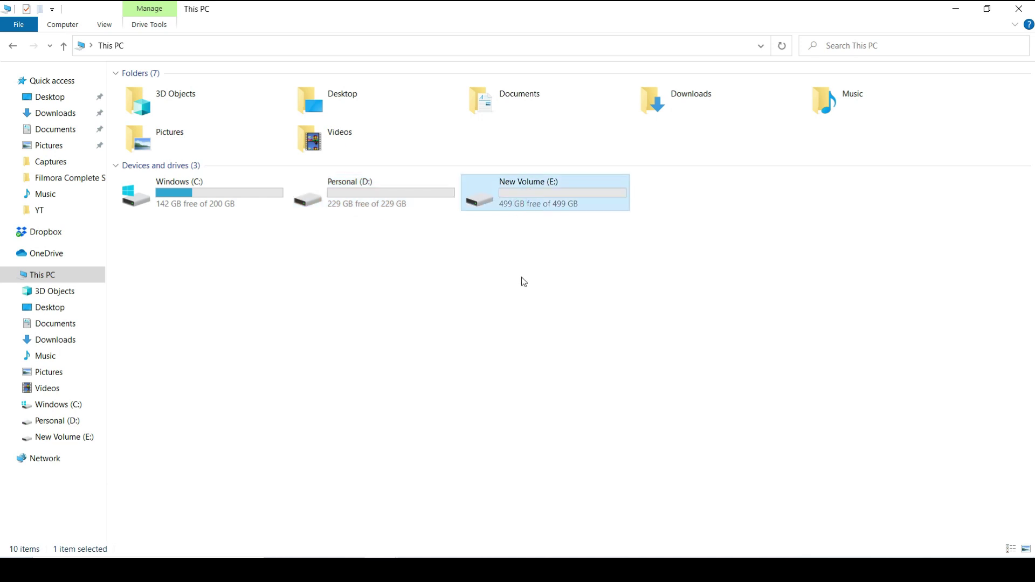